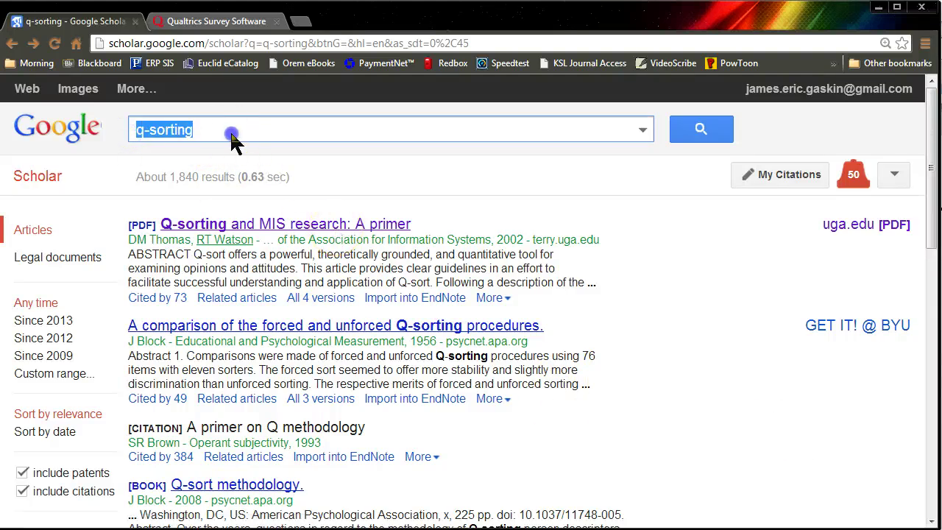
Extend the Scholar query after 'q-sorting' so it reads 'q-sorting excitement and happiness'
left_click(230, 134)
left_click(703, 292)
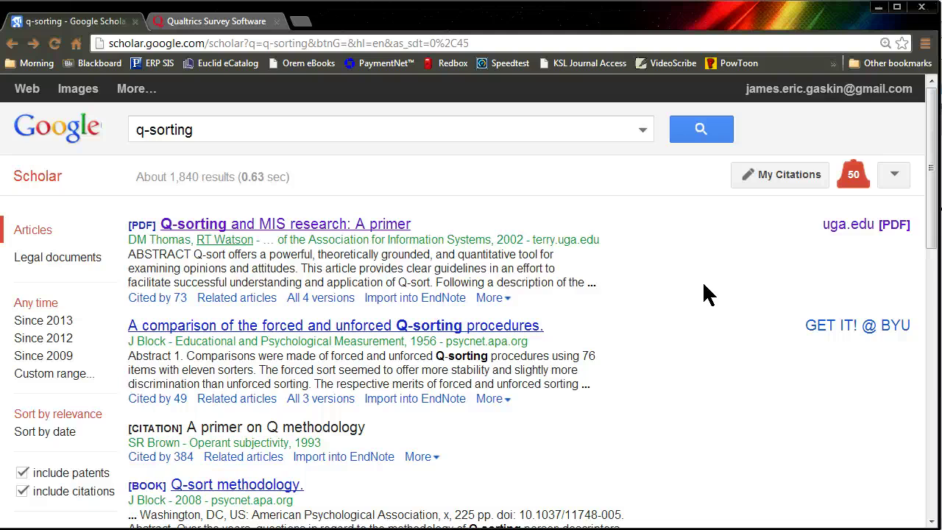
left_click(353, 130)
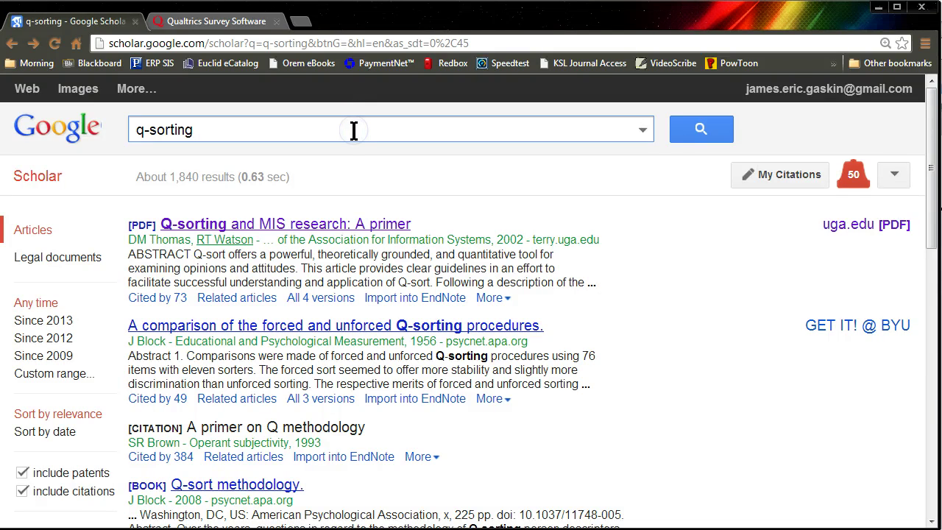
type("excitement and happiness")
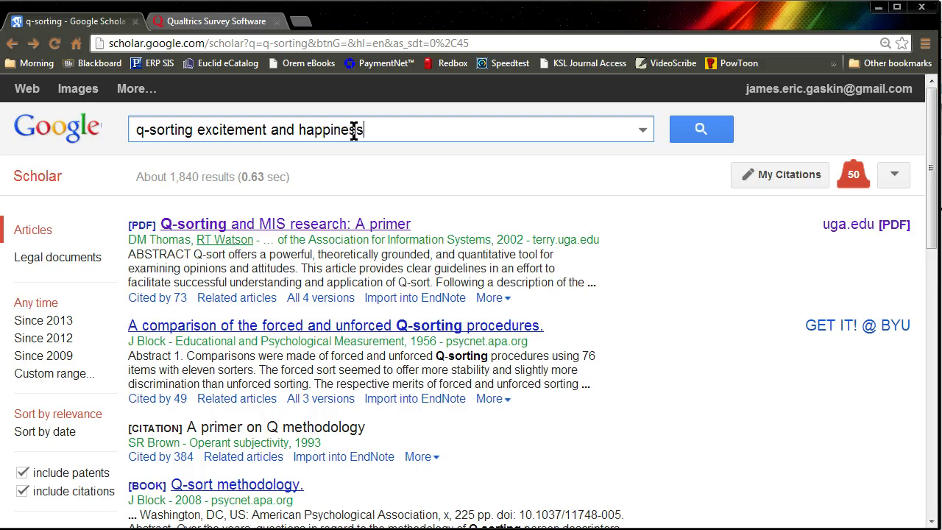
Highlight the words excitement, happiness and q-sorting in the search query without searching
left_click_drag(354, 129, 210, 130)
left_click(381, 129)
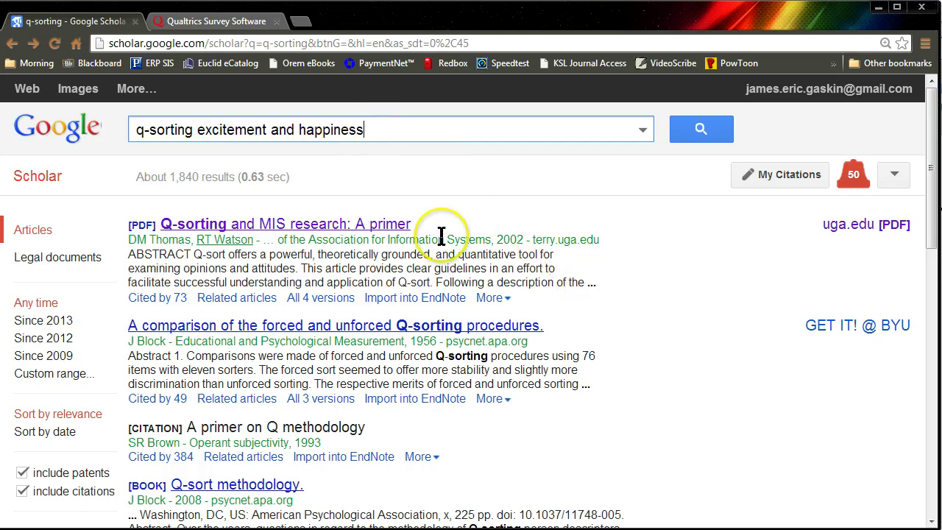
double_click(231, 130)
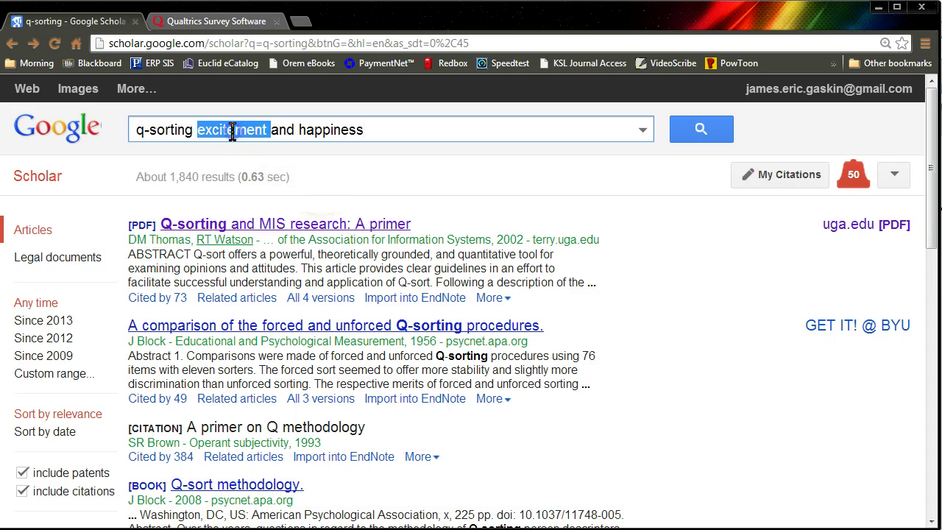
double_click(330, 131)
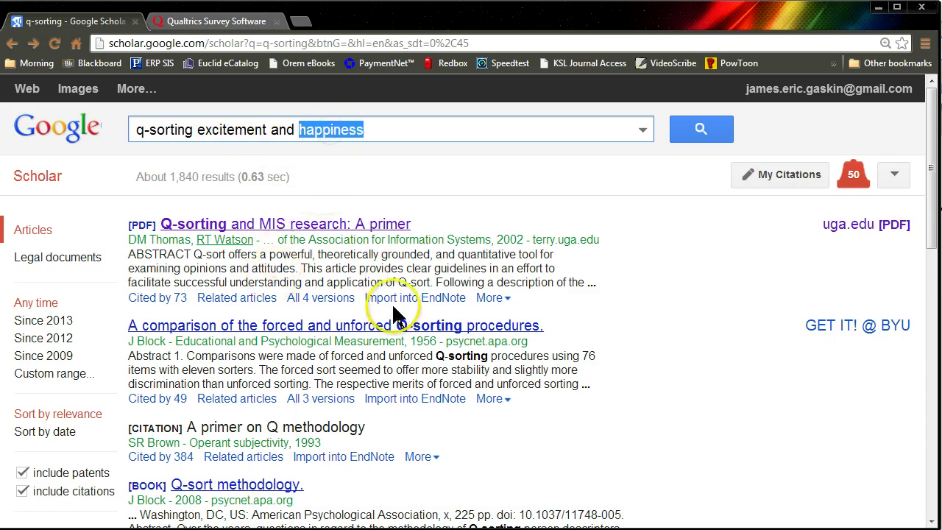
double_click(244, 131)
left_click(329, 130)
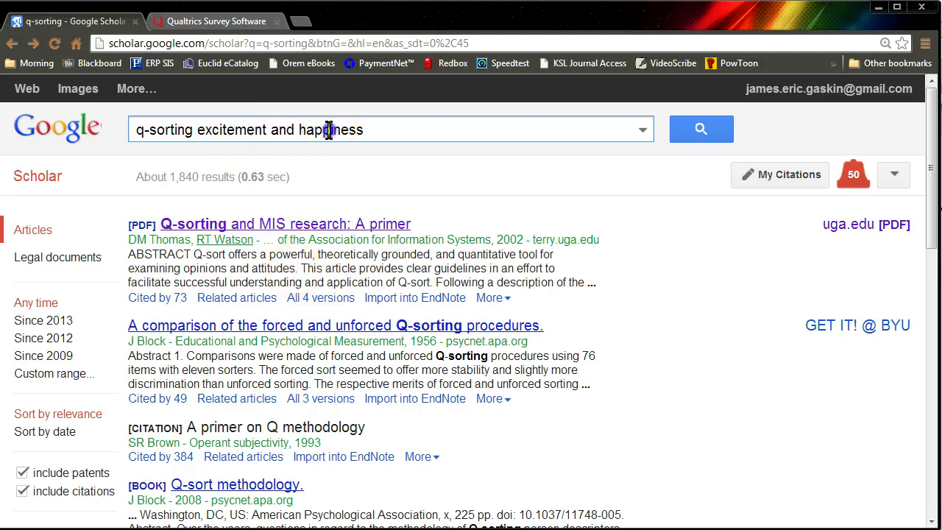
double_click(329, 130)
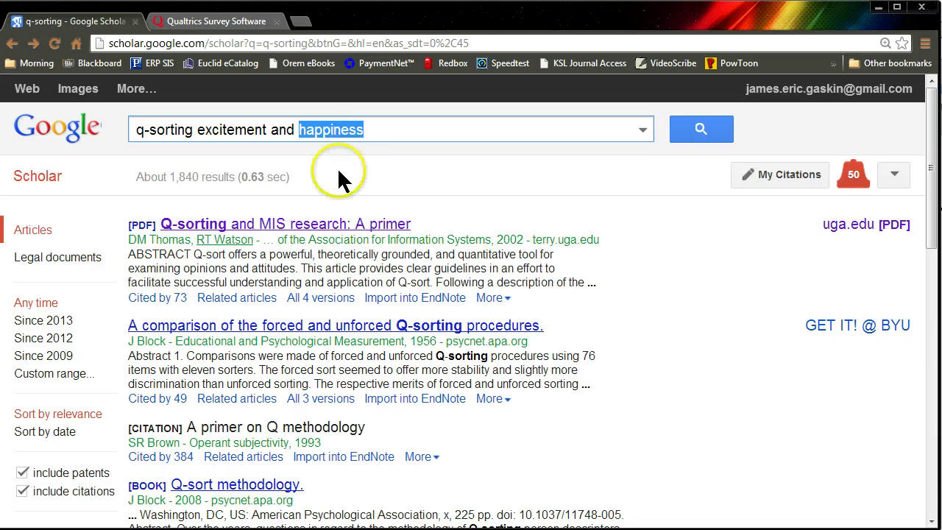
double_click(222, 130)
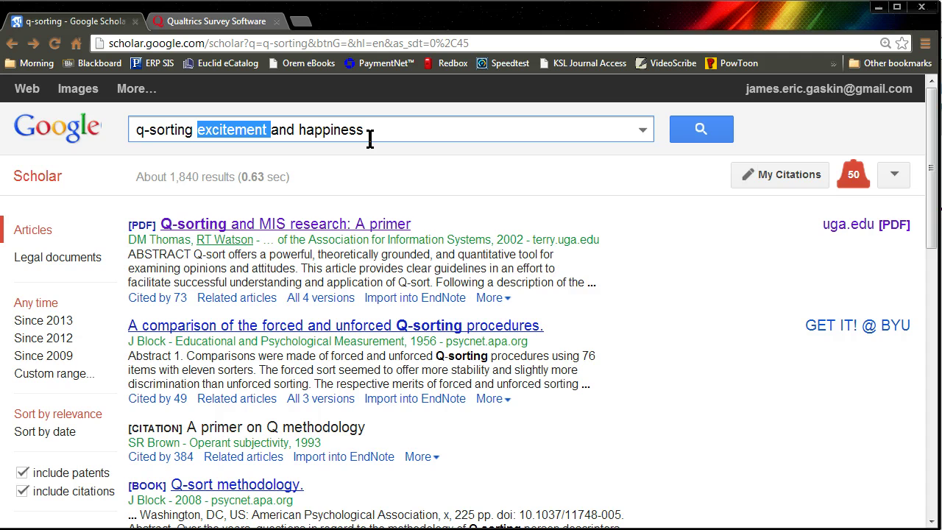
left_click_drag(132, 130, 174, 130)
left_click(410, 130)
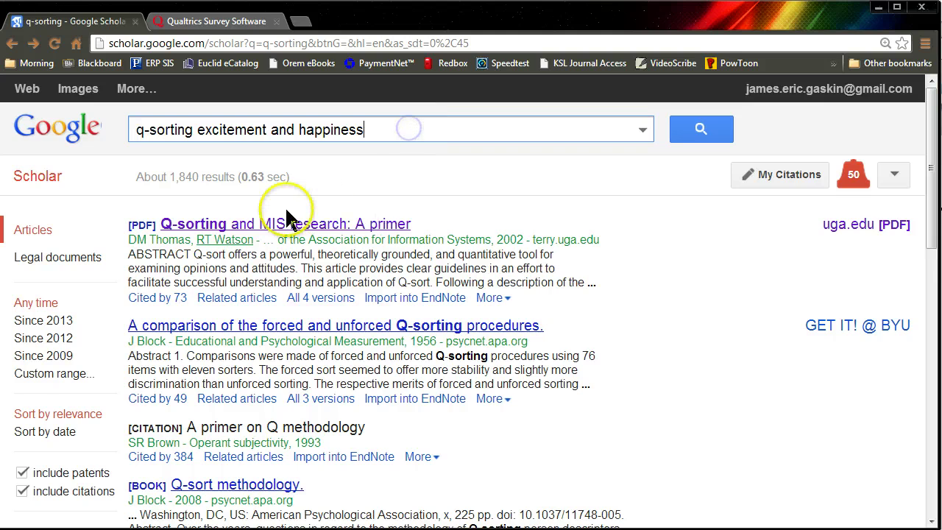
left_click_drag(194, 130, 109, 131)
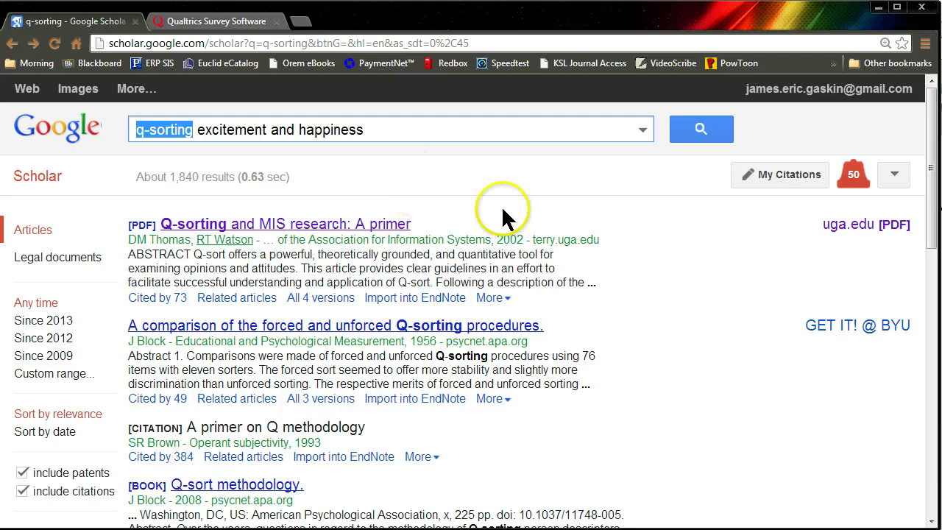
In Qualtrics, build a new survey from scratch named 'qsorting'
left_click(234, 21)
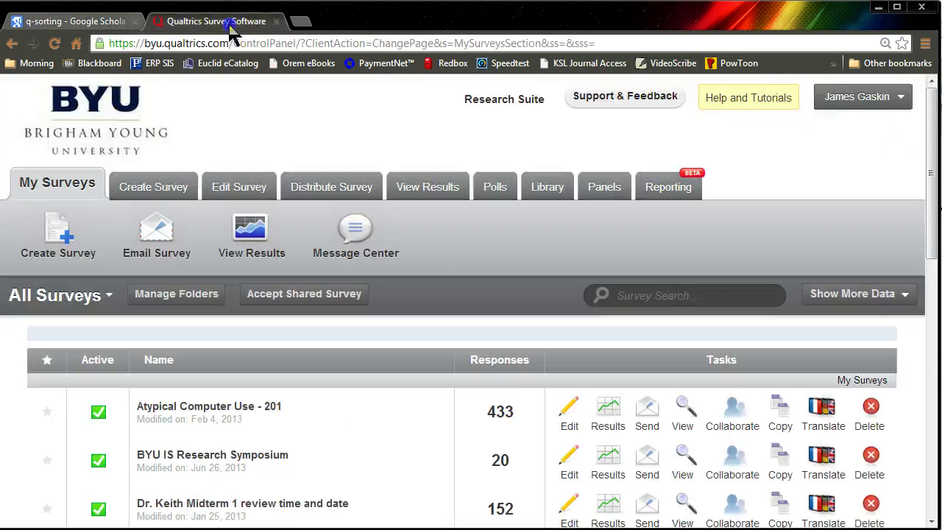
left_click(56, 232)
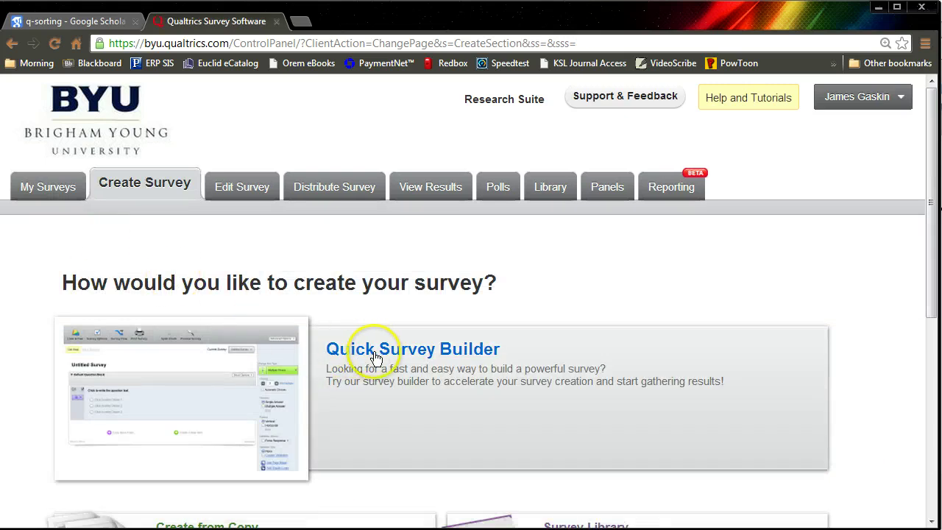
left_click(375, 356)
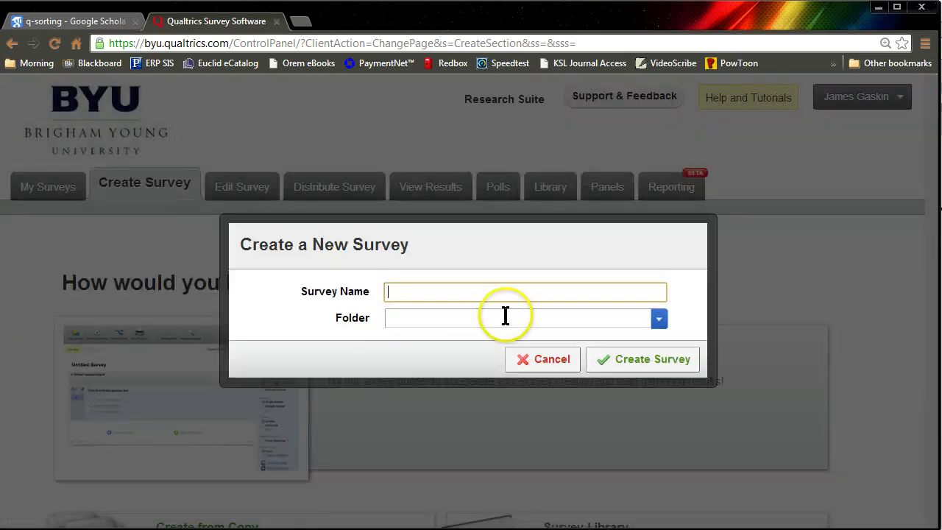
type("qsorting")
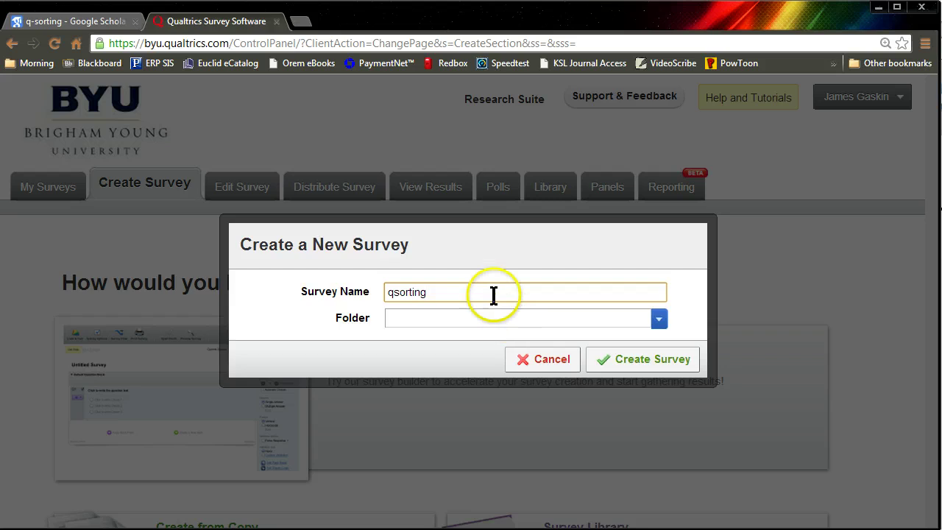
left_click(654, 361)
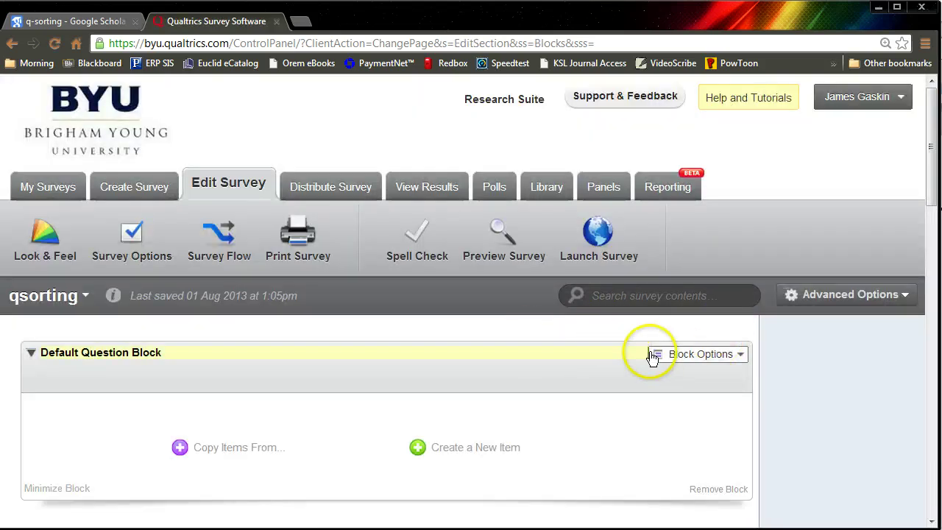
scroll(765, 371, "down", 2)
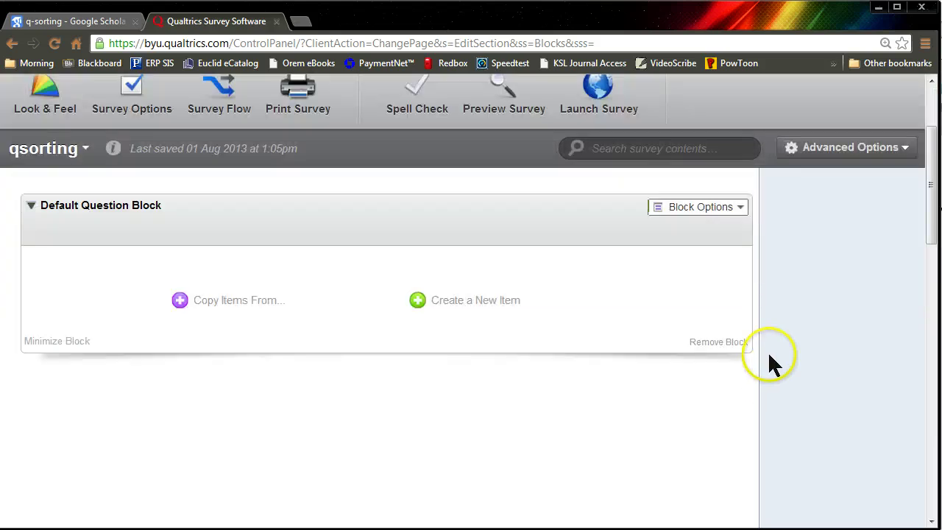
Add Q1 and change its type to Pick, Group, and Rank with Drag and Drop
left_click(437, 306)
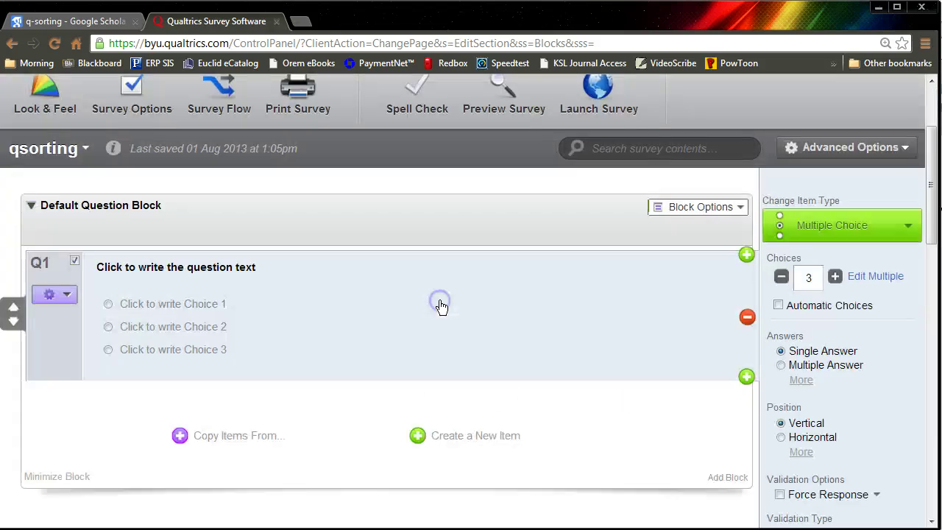
left_click(904, 223)
scroll(772, 278, "down", 3)
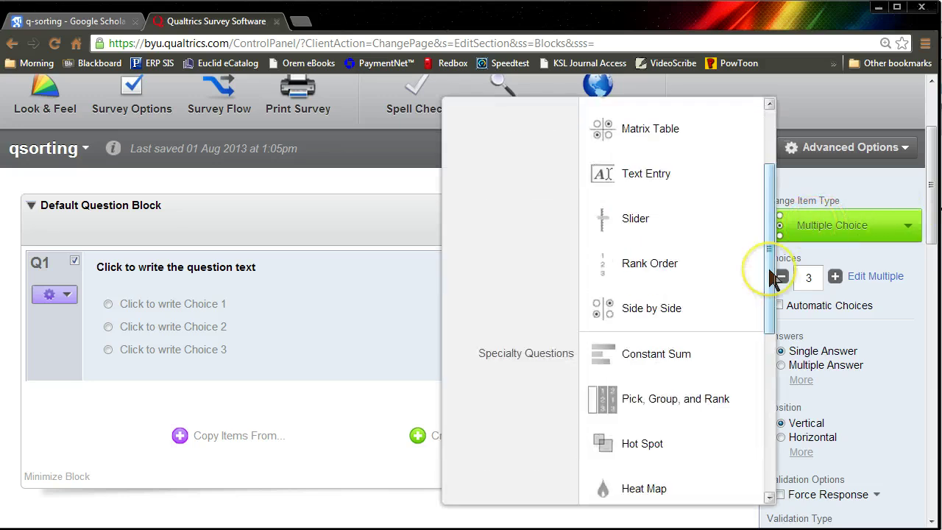
left_click_drag(770, 280, 768, 335)
mouse_move(714, 255)
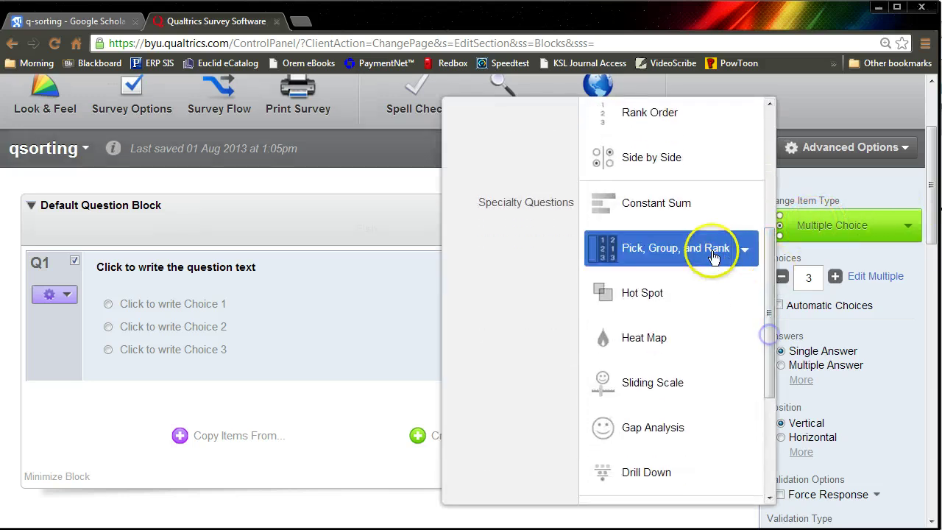
left_click(744, 252)
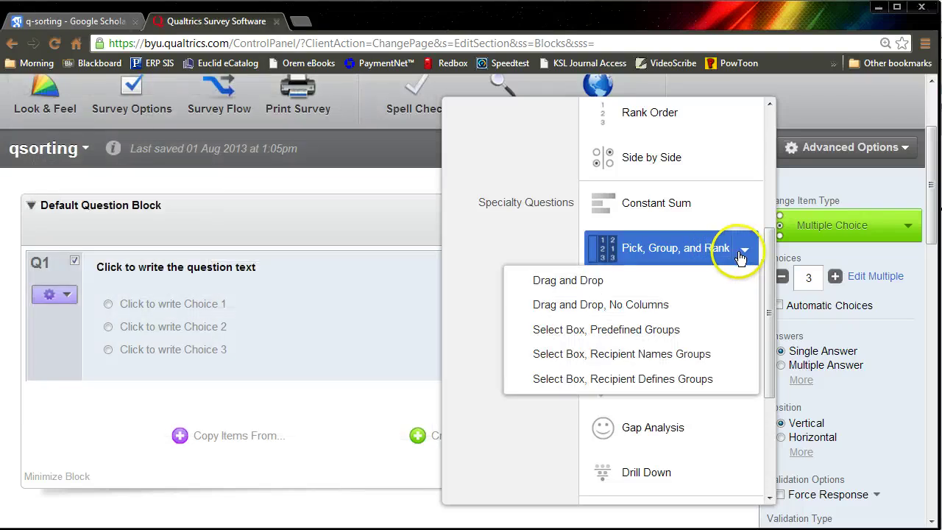
left_click(596, 283)
left_click(131, 208)
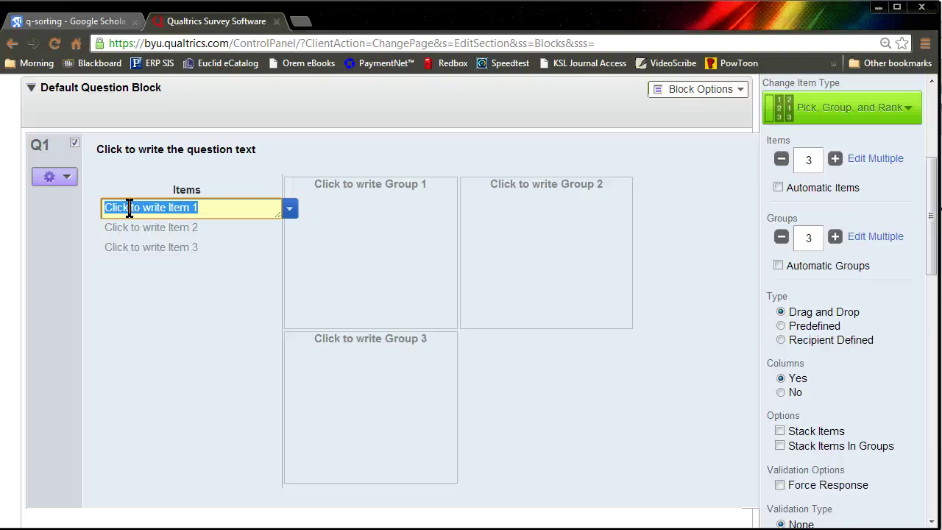
Enter items 'I am happy', 'I am excited', 'I am glad' and expand the list to seven items
type("I am happy")
key("Return")
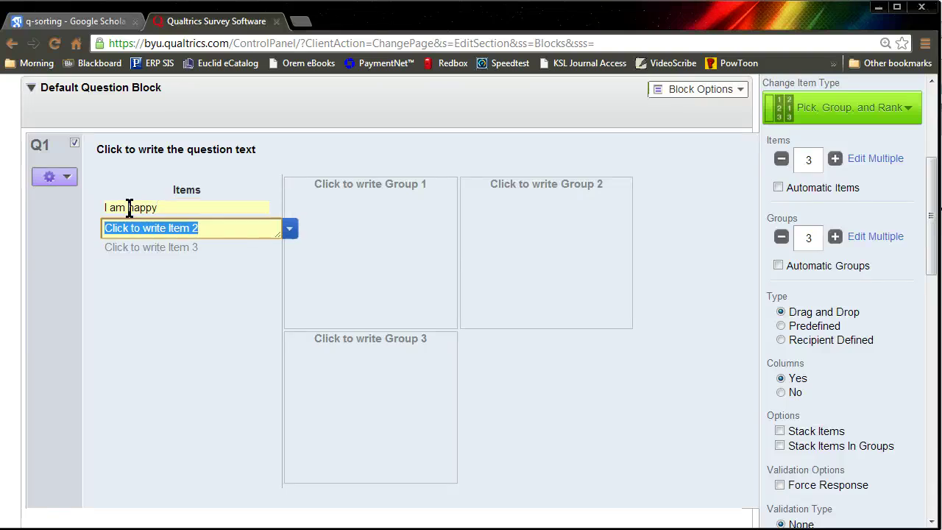
type("I am e")
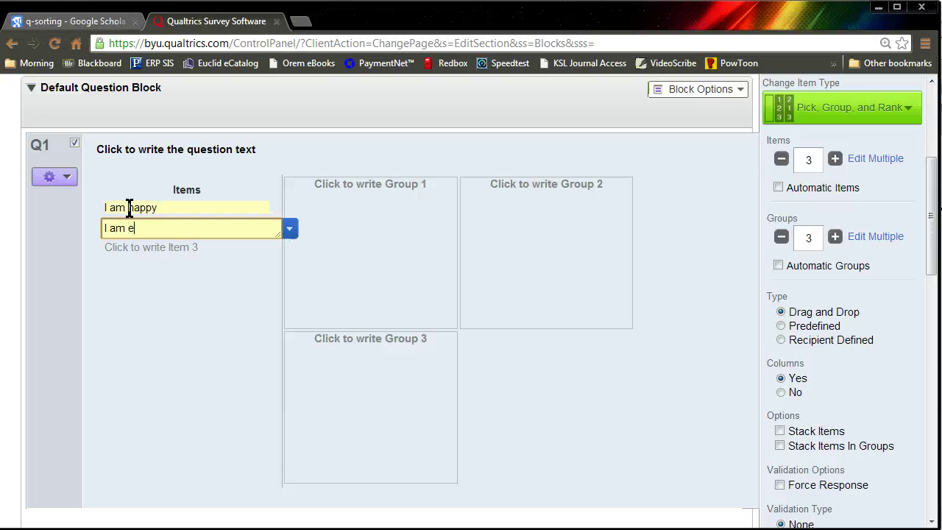
type("xcited")
key("Return")
type("I am ")
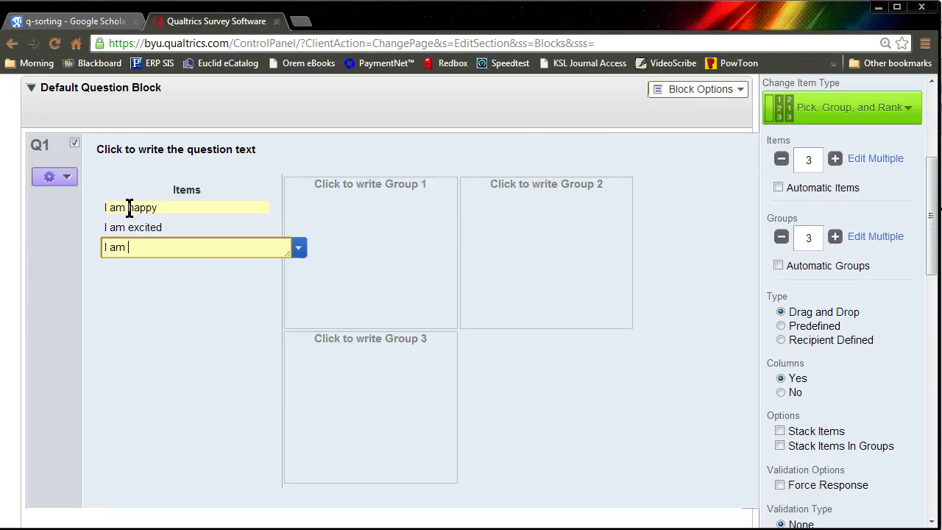
type("glad")
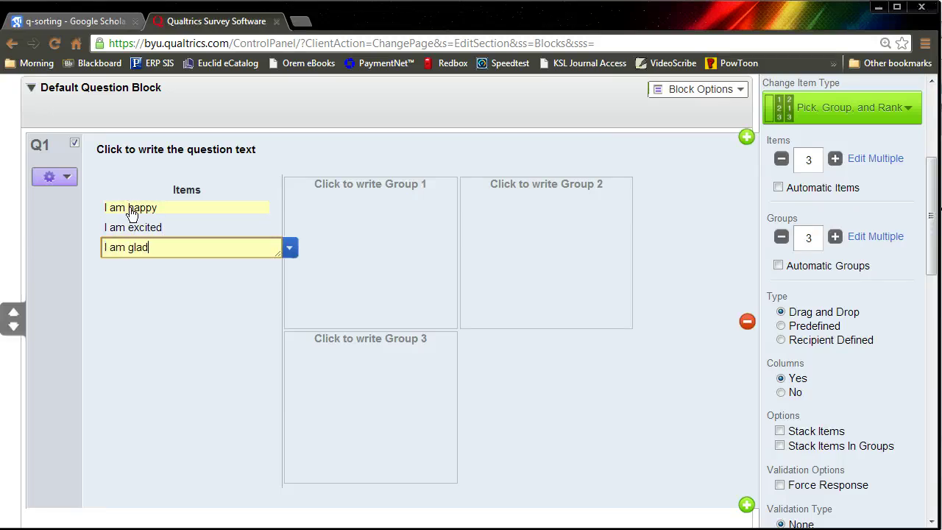
left_click(838, 164)
left_click(836, 159)
left_click(835, 159)
left_click(836, 160)
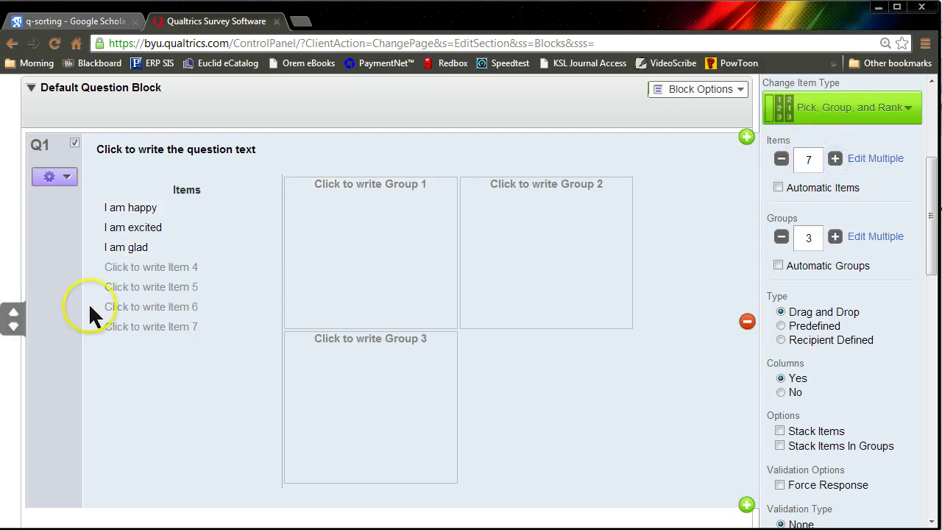
Fill items 4–7 with 'I am eager', 'I am confused', 'I am anxious' and 'I am thrilled'
left_click(173, 259)
type("I am eager")
key("Return")
type("I am confused")
key("Return")
type("I am ")
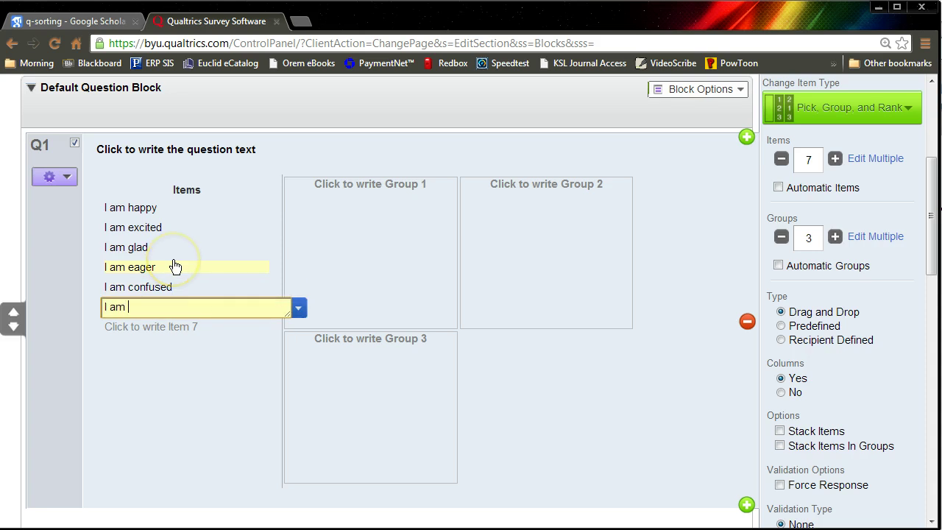
type("anxious")
key("Return")
type("I am ")
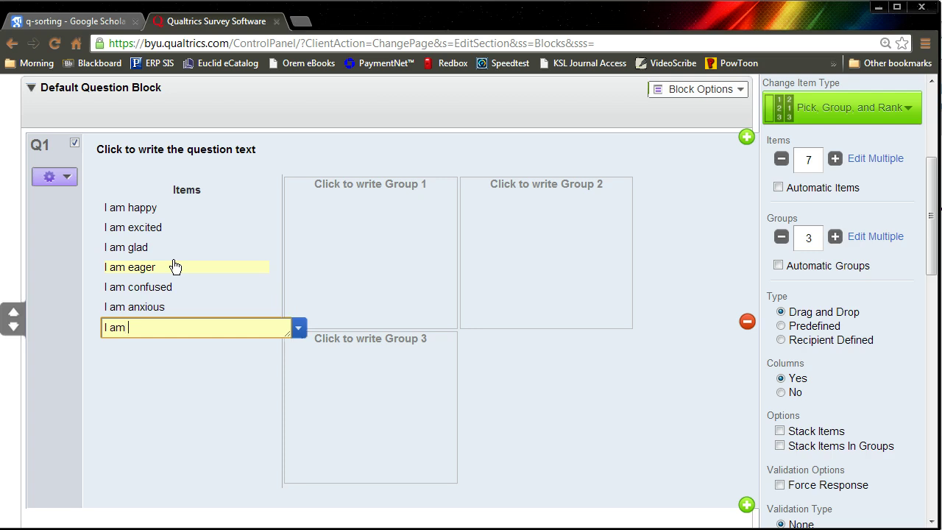
type("thrilled")
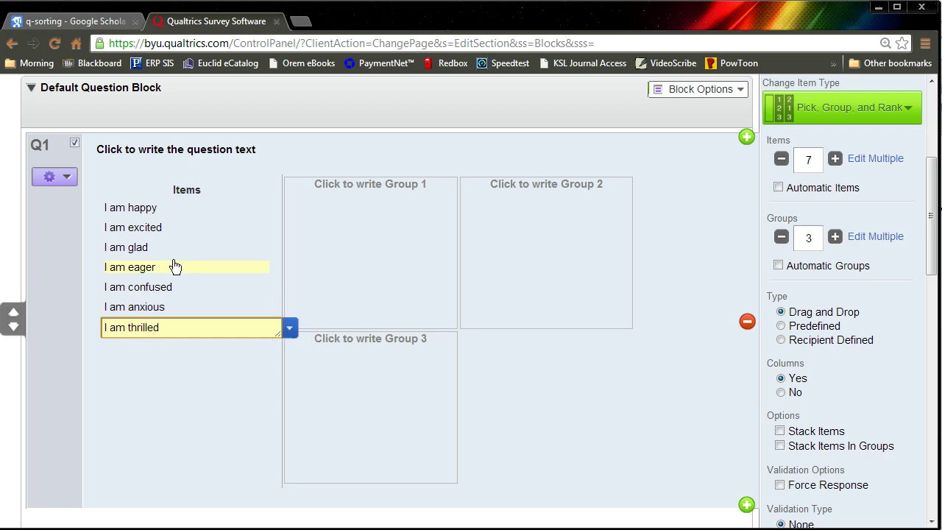
Title the three group headers 'Happiness', 'Excitement' and 'I don't know...?'
left_click(337, 184)
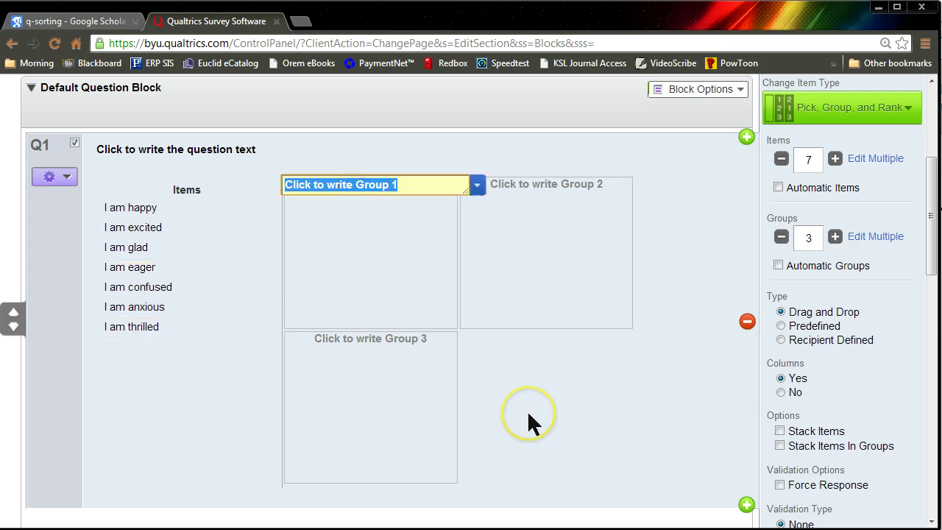
type("Happiness")
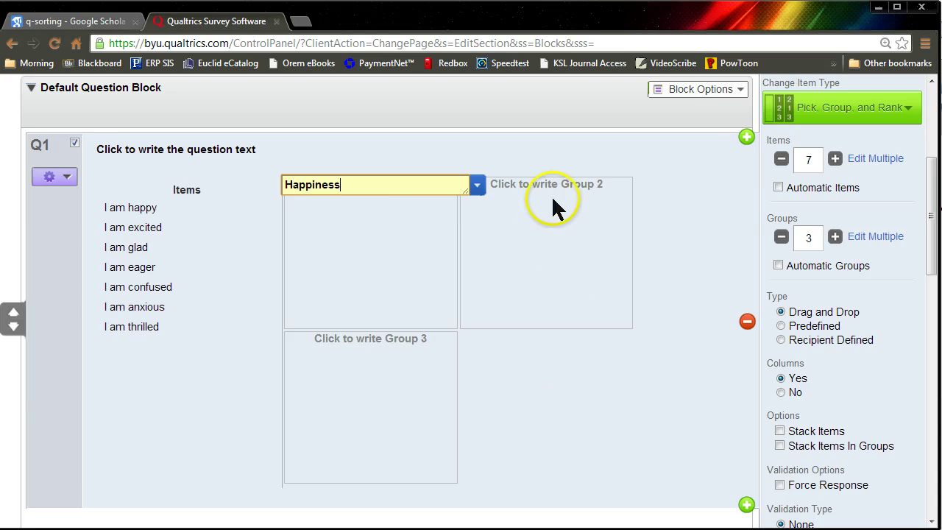
left_click(556, 184)
type("Excitement")
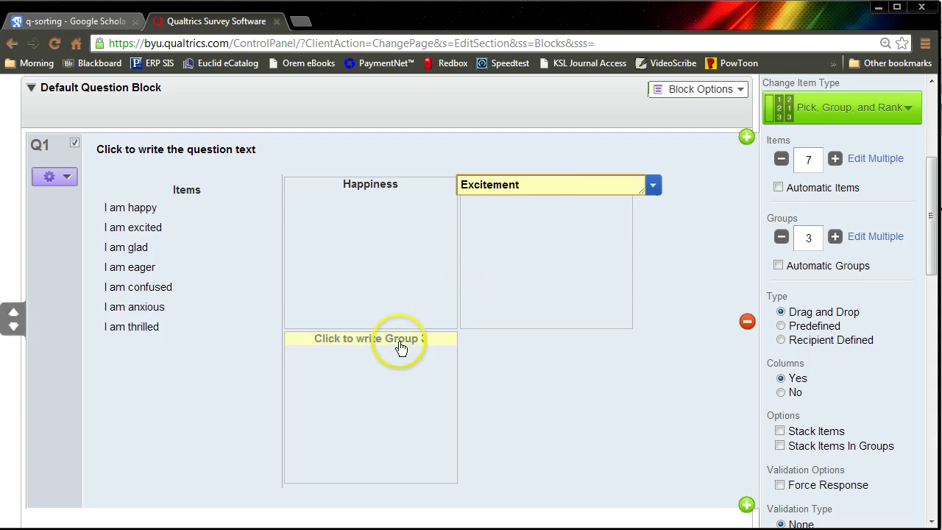
left_click(398, 342)
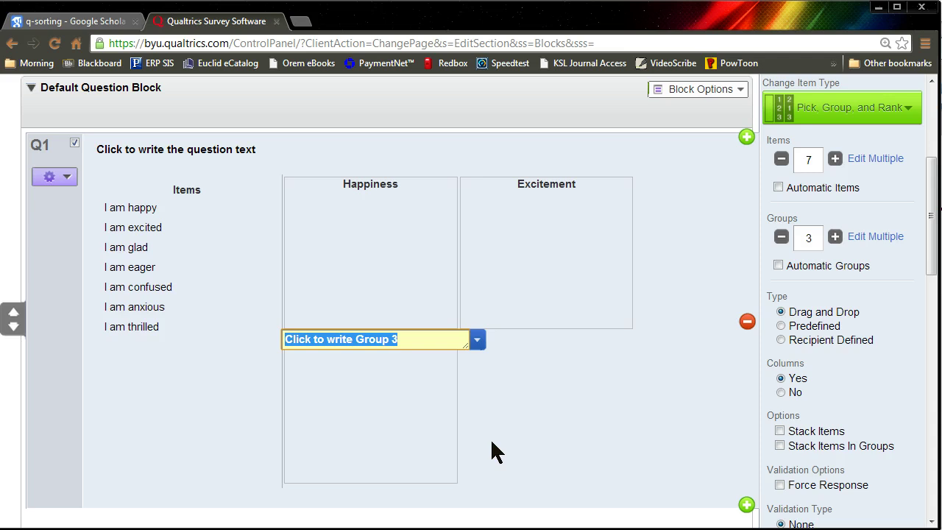
type("I don't know?")
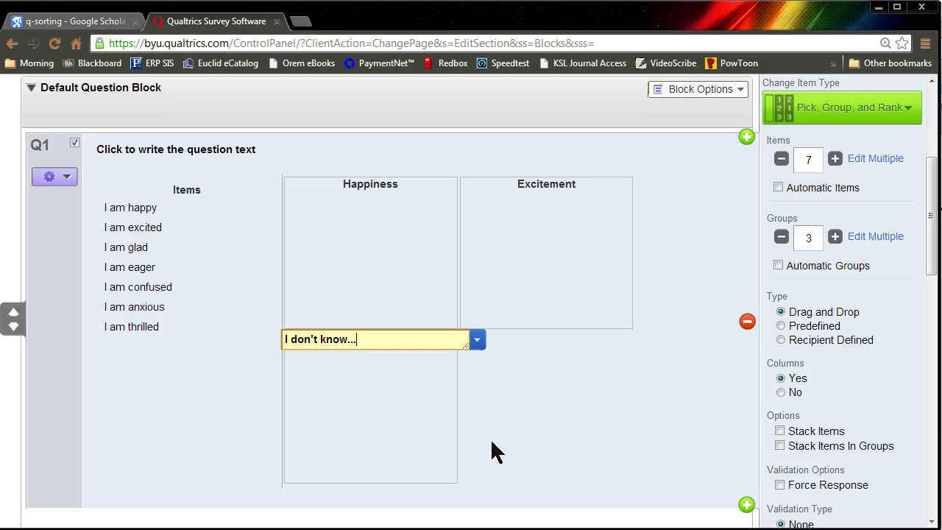
left_click(523, 420)
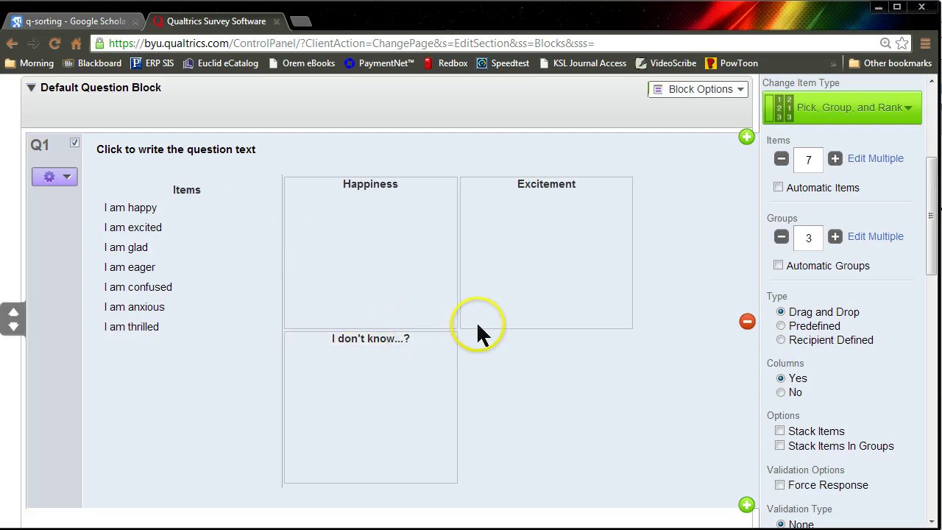
Preview the qsorting survey and scroll down to the Pick, Group, and Rank question
scroll(476, 321, "up", 4)
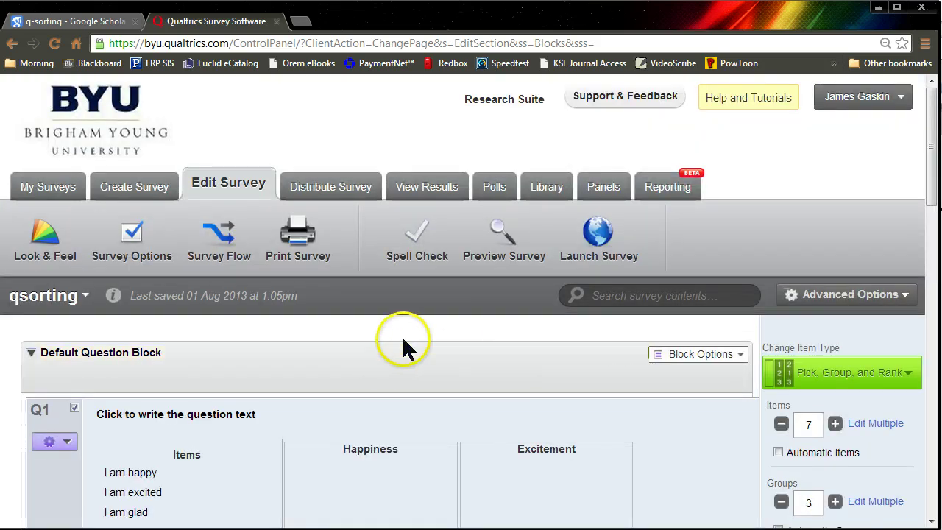
left_click(515, 243)
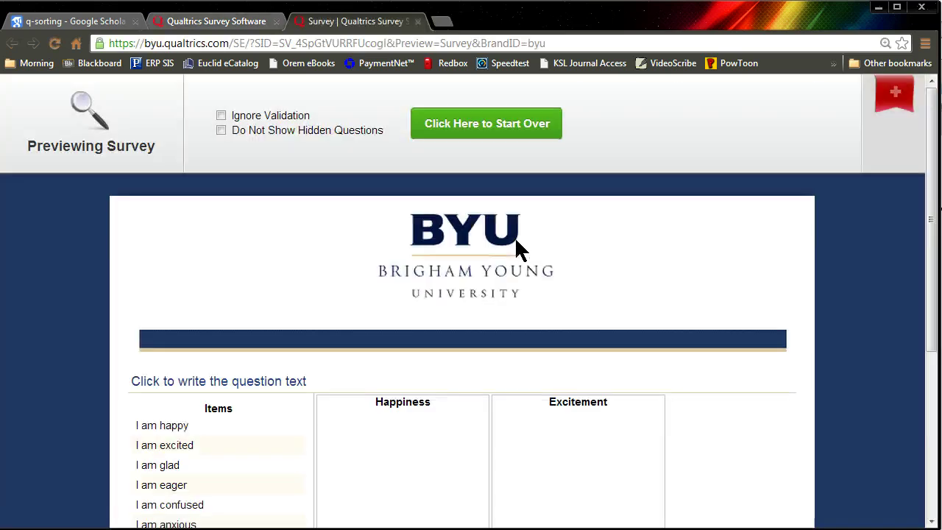
scroll(744, 294, "down", 4)
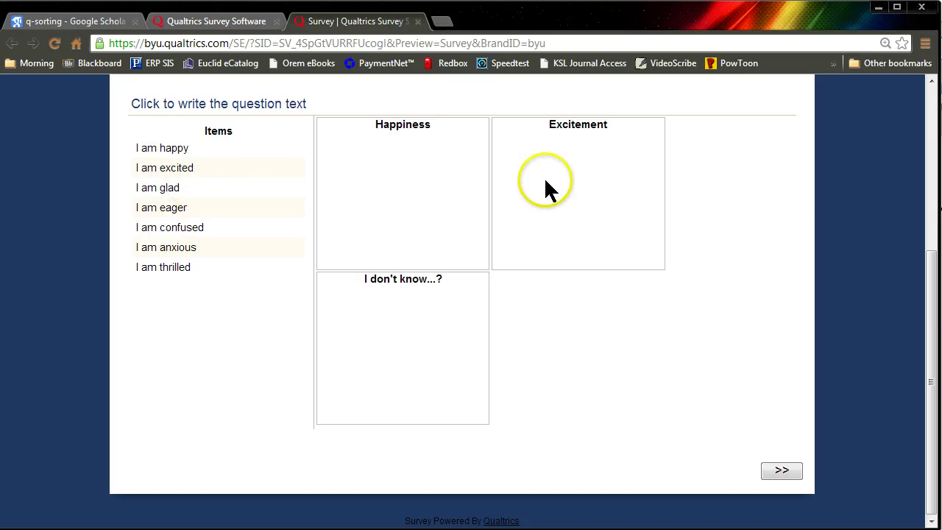
Drag happy and glad into Happiness; excited, eager, anxious, thrilled into Excitement; confused into I don't know...?
left_click_drag(156, 147, 414, 163)
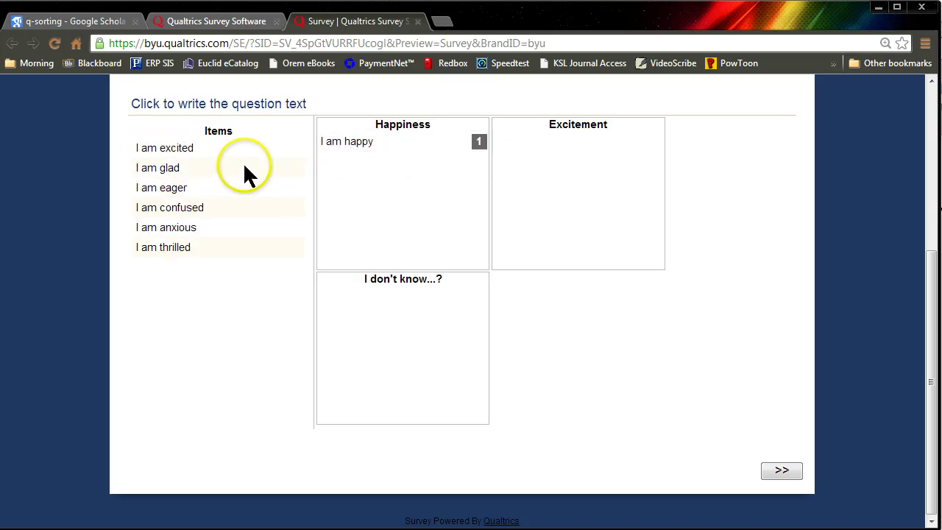
left_click_drag(192, 149, 582, 159)
left_click_drag(147, 148, 381, 190)
left_click_drag(168, 149, 559, 184)
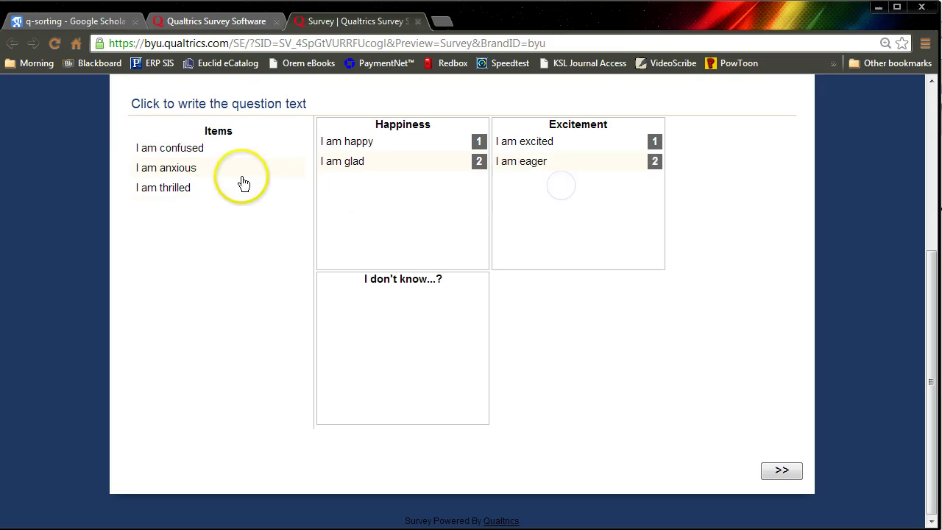
left_click_drag(172, 147, 540, 242)
left_click_drag(434, 193, 400, 361)
left_click_drag(183, 156, 585, 233)
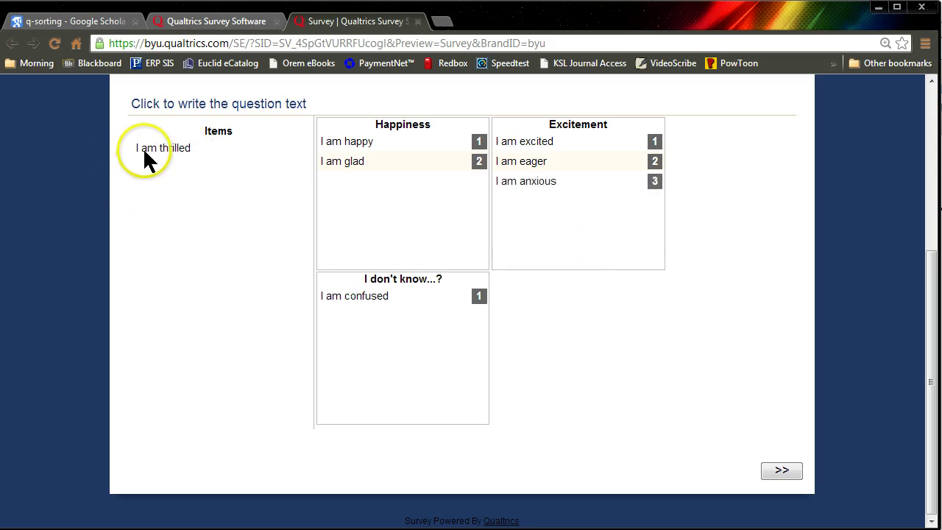
left_click_drag(143, 152, 585, 237)
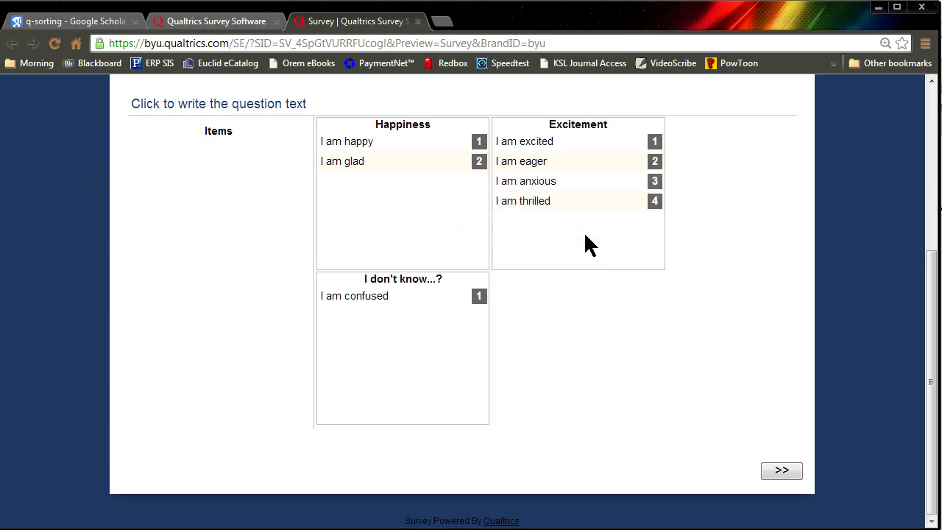
left_click_drag(557, 203, 594, 251)
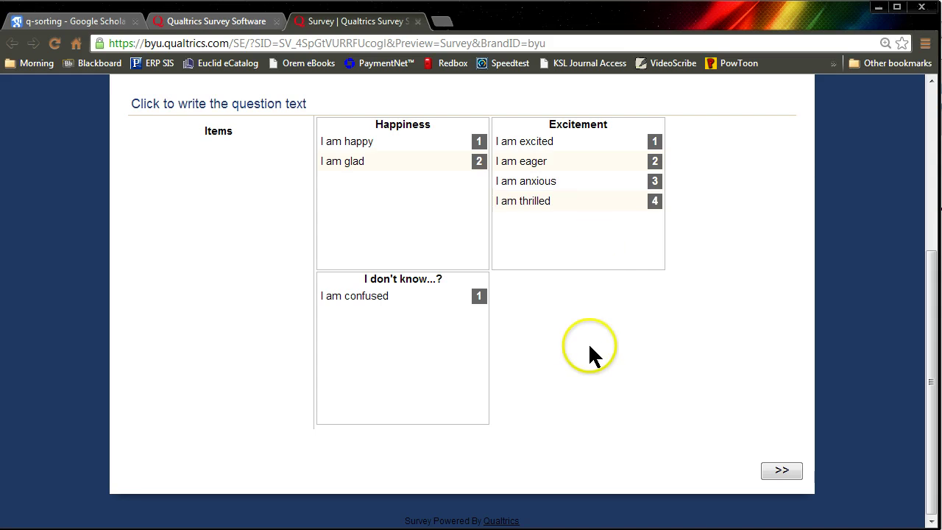
left_click_drag(529, 139, 535, 159)
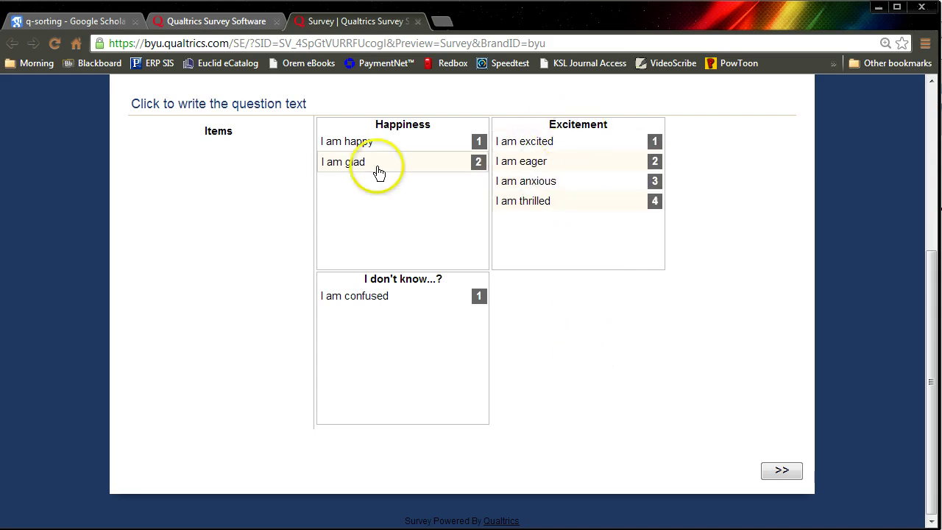
left_click(384, 300)
left_click(404, 117)
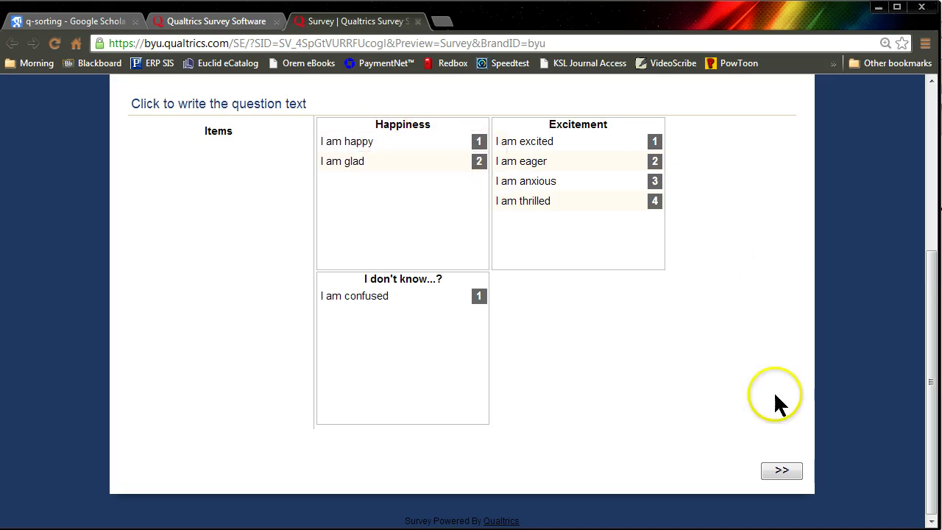
Return to the survey editor and add a Group 4 titled 'Confused' to Q1
left_click(217, 24)
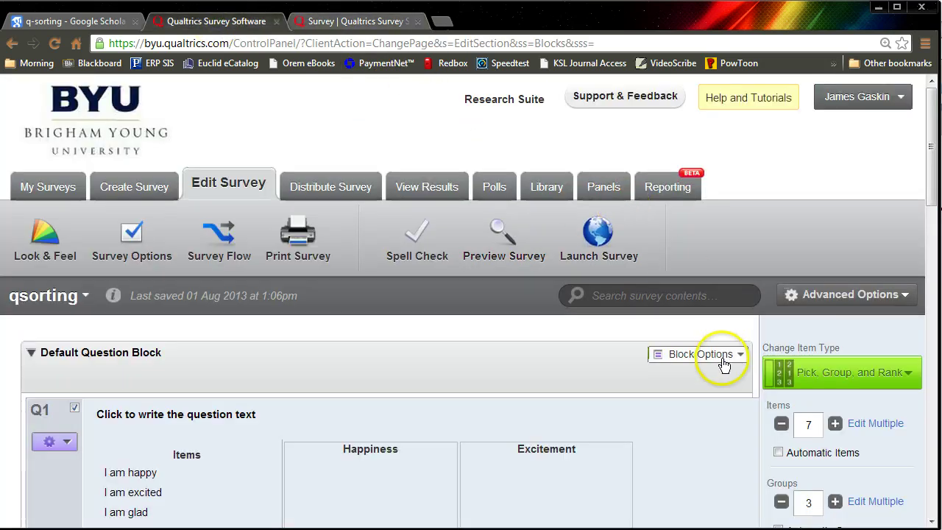
scroll(721, 364, "down", 4)
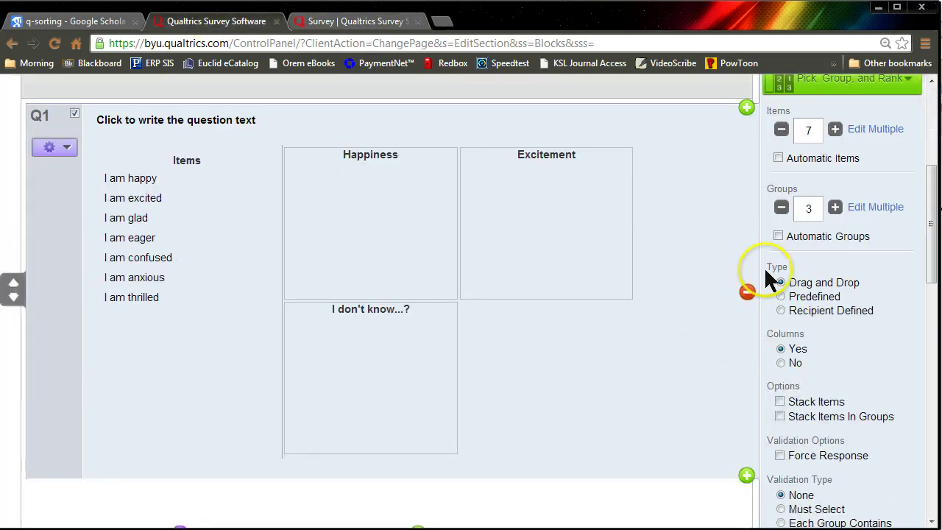
left_click(835, 208)
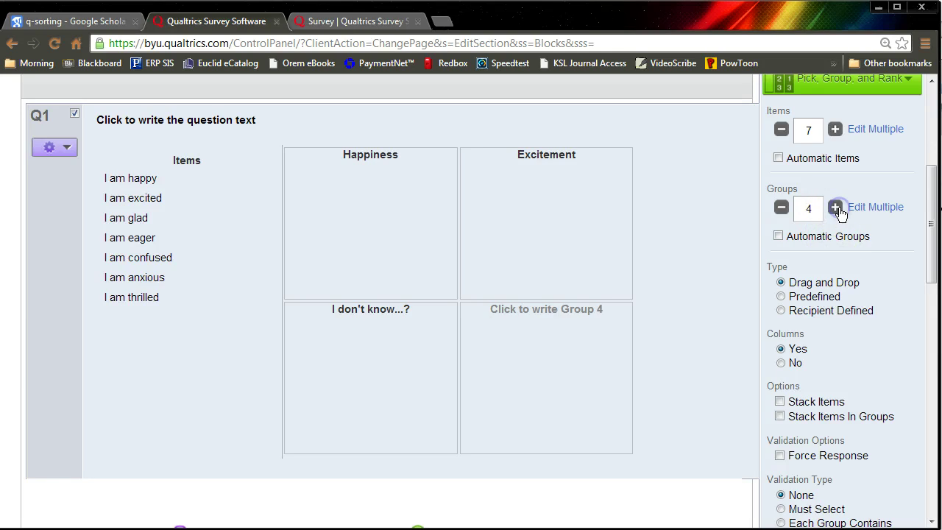
left_click(542, 309)
type("Confused")
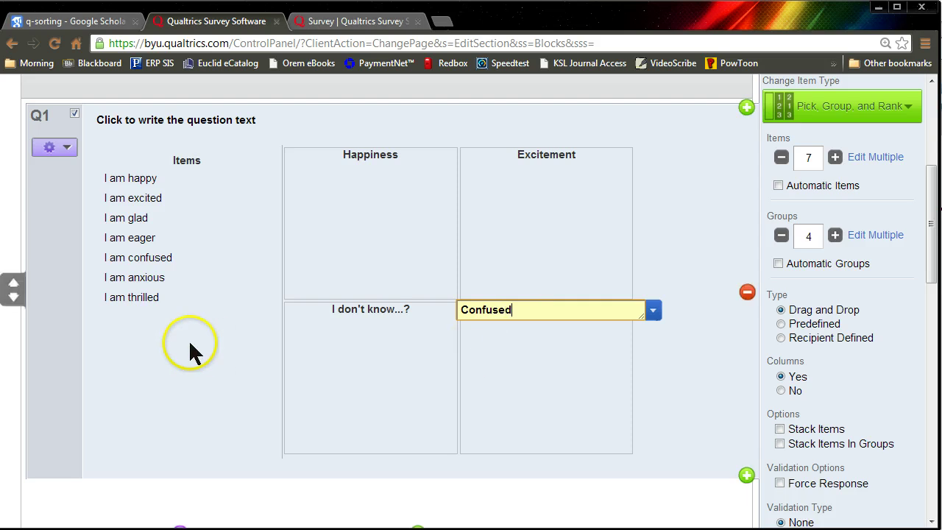
left_click(189, 341)
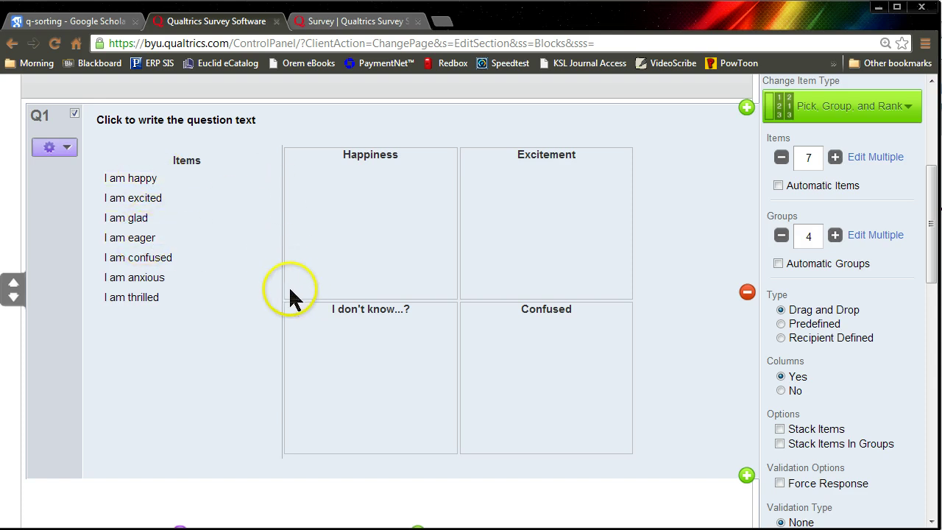
left_click_drag(231, 297, 189, 255)
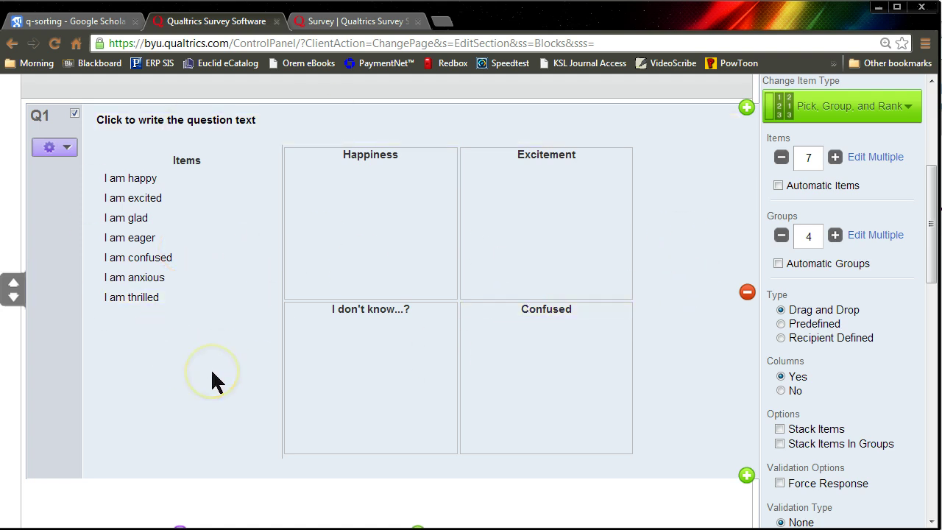
mouse_move(211, 375)
left_mouse_down()
mouse_move(237, 359)
mouse_move(206, 364)
left_mouse_up()
left_click(167, 240)
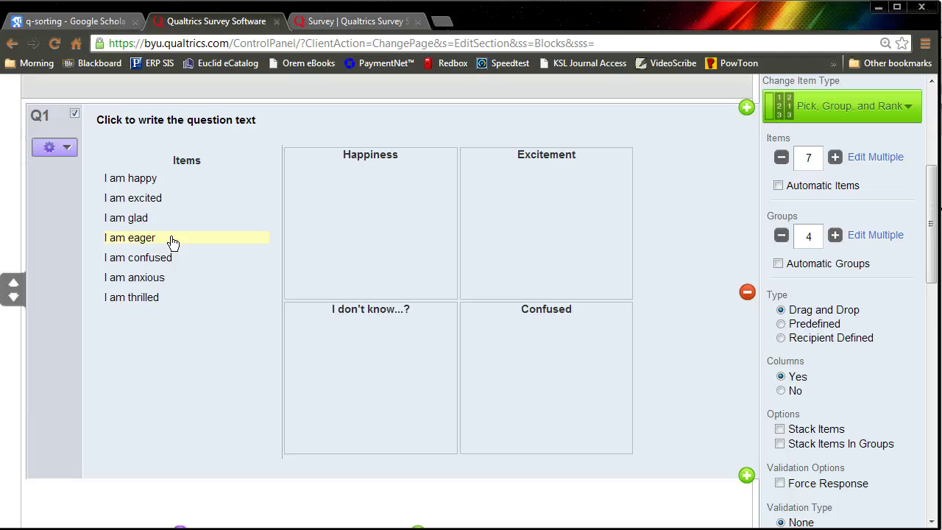
left_click(155, 240)
left_click(172, 240)
left_click_drag(173, 243, 153, 244)
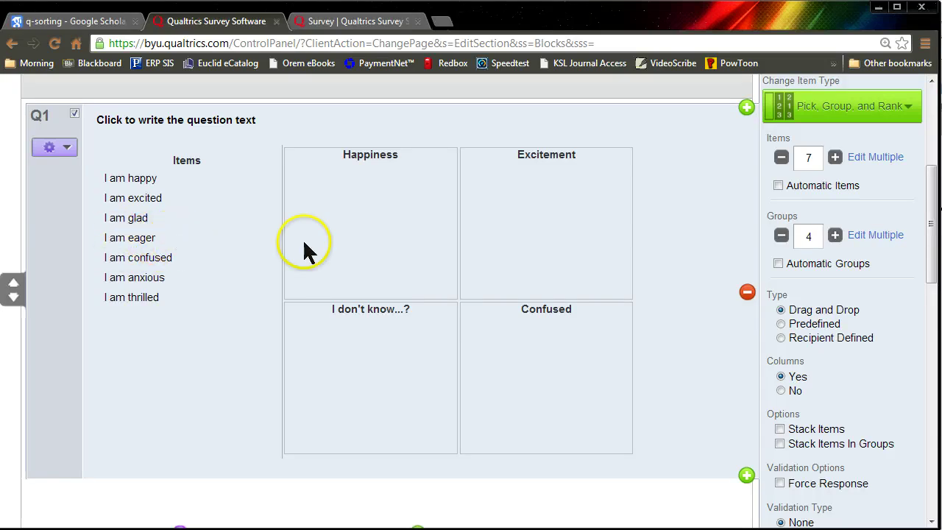
left_click_drag(303, 242, 252, 301)
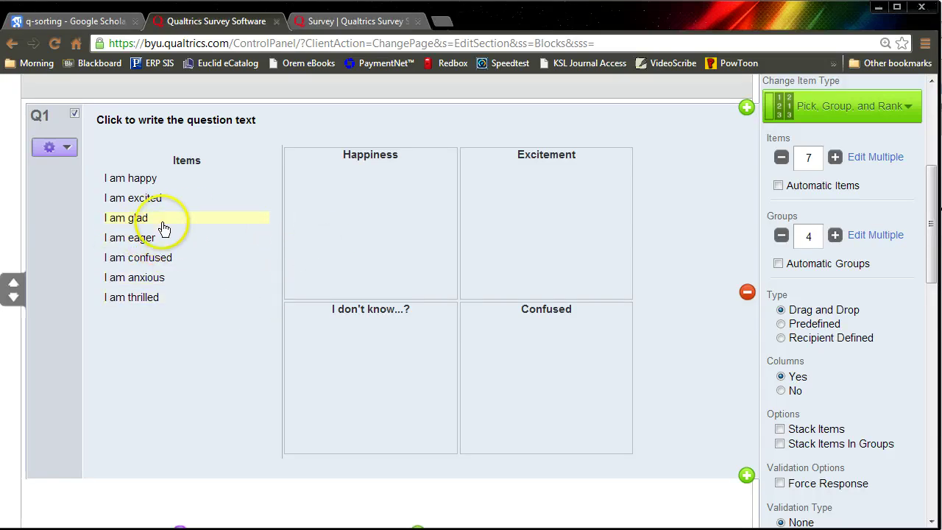